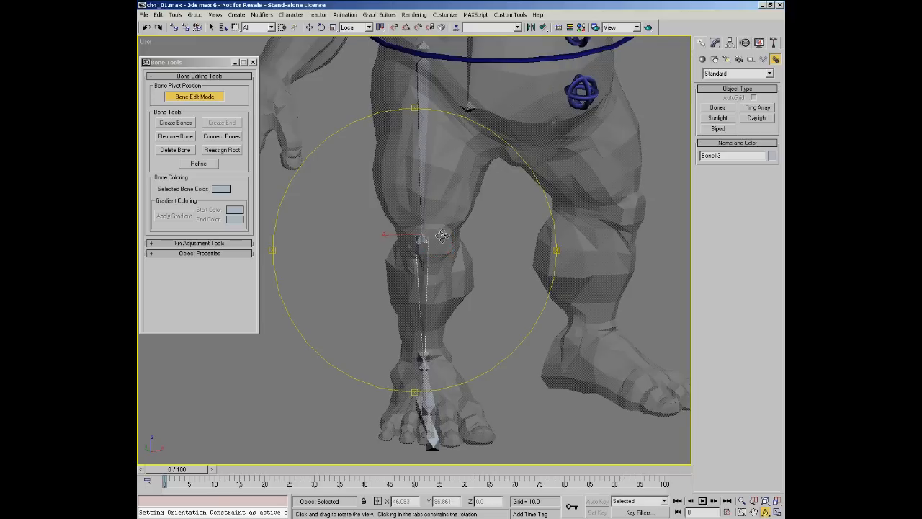
# - Shift the knee joint of the shin bone slightly so it sits inside the knee in the side view
pyautogui.rightClick(420, 60)
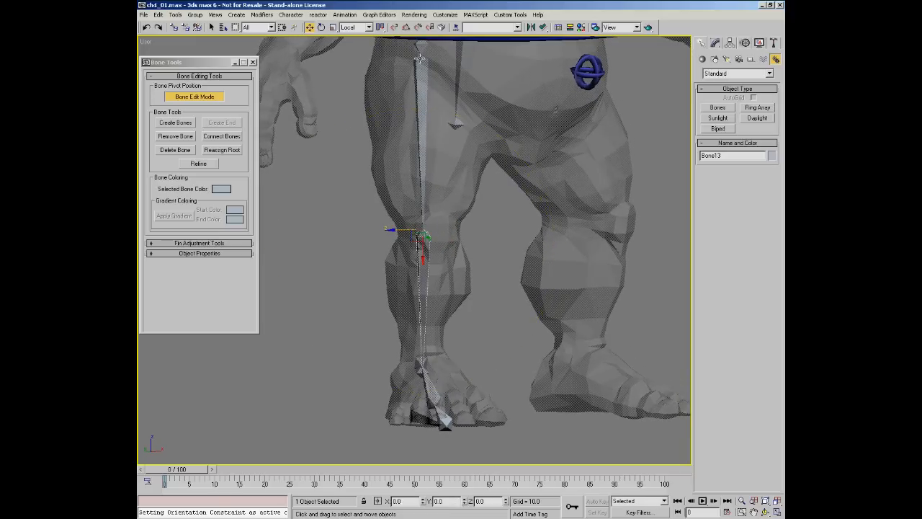
pyautogui.hotkey('ctrl', 'r')
pyautogui.moveTo(439, 291); pyautogui.dragTo(416, 242)
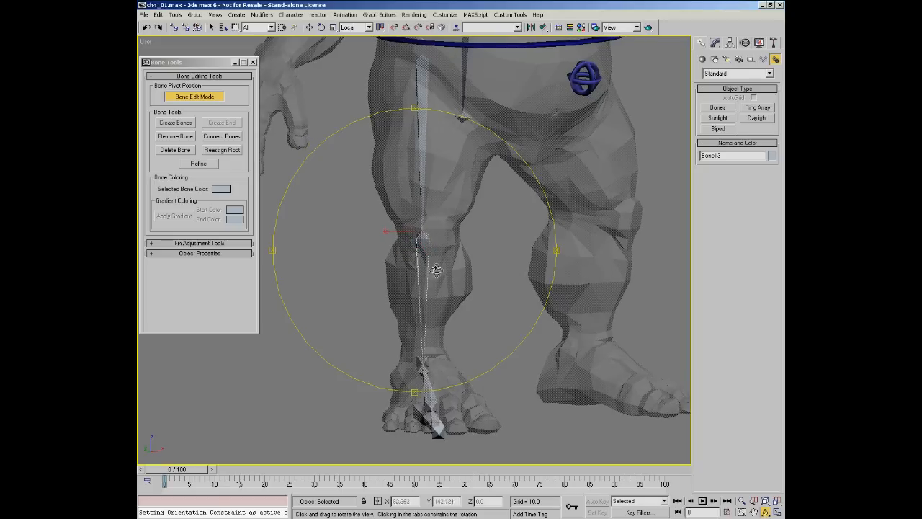
pyautogui.moveTo(454, 274); pyautogui.dragTo(527, 250)
pyautogui.rightClick(460, 240)
pyautogui.moveTo(448, 242); pyautogui.dragTo(447, 240)
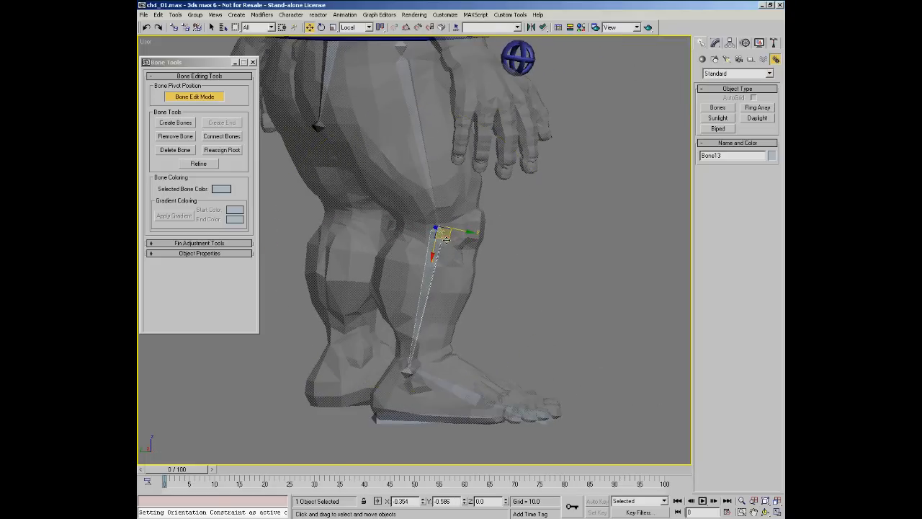
pyautogui.hotkey('alt', 'z')
pyautogui.moveTo(437, 329); pyautogui.dragTo(432, 320)
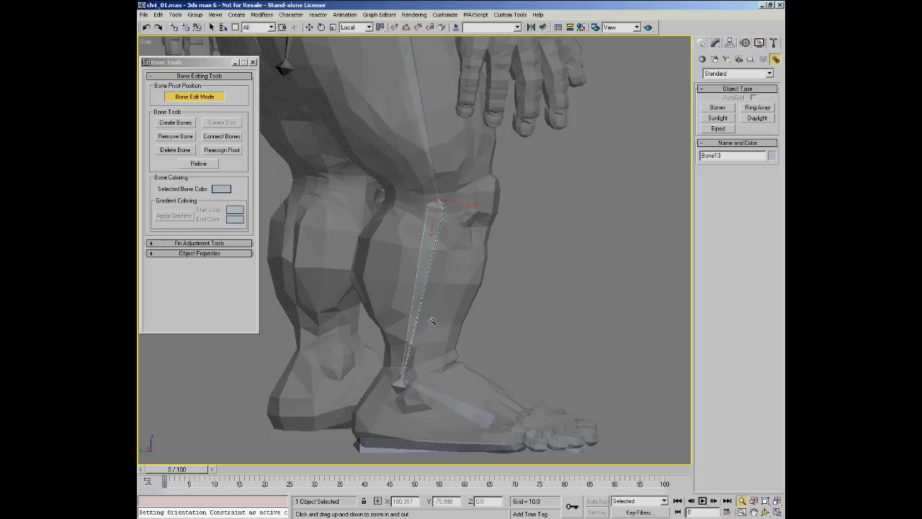
# - Examine the placement of the ankle bone within the mesh from several angles
pyautogui.rightClick(401, 395)
pyautogui.click(400, 390)
pyautogui.hotkey('alt', 'z')
pyautogui.moveTo(445, 353); pyautogui.dragTo(439, 344)
pyautogui.moveTo(437, 350); pyautogui.dragTo(417, 325, button='middle')
pyautogui.moveTo(420, 324); pyautogui.dragTo(435, 328)
pyautogui.keyDown('alt'); pyautogui.moveTo(427, 330); pyautogui.dragTo(371, 285, button='middle'); pyautogui.keyUp('alt')
pyautogui.moveTo(452, 271); pyautogui.dragTo(427, 186, button='middle')
pyautogui.moveTo(424, 225); pyautogui.dragTo(421, 298, button='middle')
# - Examine the thigh bone and the small hip bone above it from the side and front
pyautogui.click(420, 149)
pyautogui.keyDown('alt'); pyautogui.moveTo(428, 182); pyautogui.dragTo(410, 142, button='middle'); pyautogui.keyUp('alt')
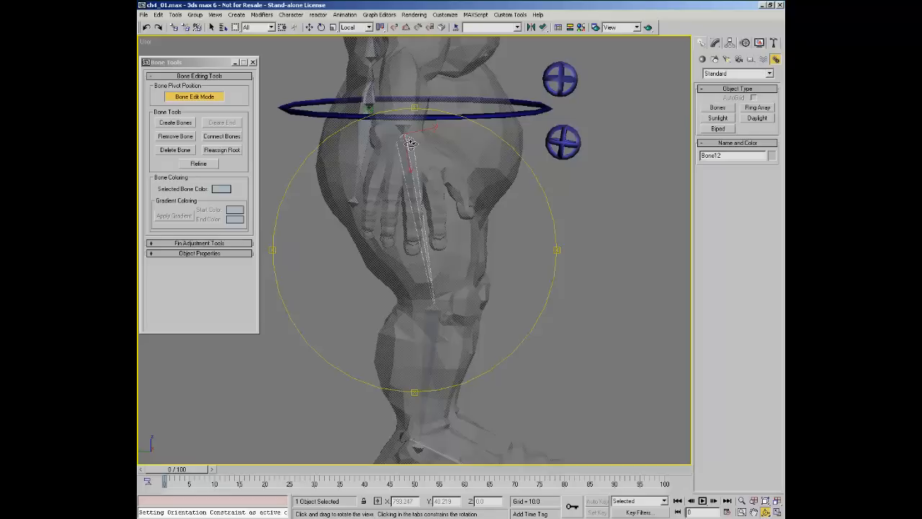
pyautogui.moveTo(416, 138)
pyautogui.keyDown('alt'); pyautogui.mouseDown(button='middle')
pyautogui.moveTo(393, 140)
pyautogui.moveTo(434, 140)
pyautogui.moveTo(434, 128)
pyautogui.moveTo(439, 148)
pyautogui.moveTo(415, 142)
pyautogui.mouseUp(button='middle'); pyautogui.keyUp('alt')
pyautogui.press('w')
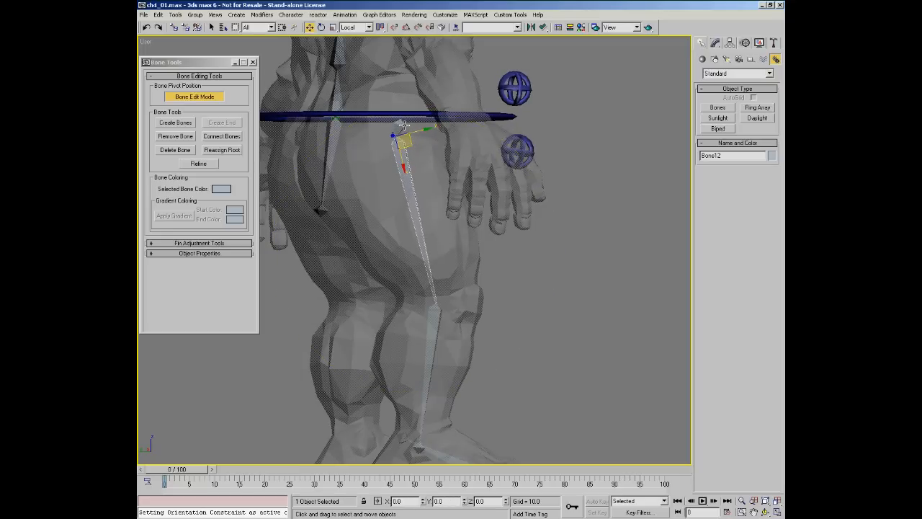
pyautogui.keyDown('alt'); pyautogui.moveTo(437, 176); pyautogui.dragTo(368, 190, button='middle'); pyautogui.keyUp('alt')
pyautogui.hotkey('alt', 'z')
pyautogui.moveTo(393, 173); pyautogui.dragTo(395, 192)
pyautogui.moveTo(437, 167)
pyautogui.mouseDown(button='middle')
pyautogui.moveTo(435, 154)
pyautogui.moveTo(424, 154)
pyautogui.moveTo(437, 160)
pyautogui.mouseUp(button='middle')
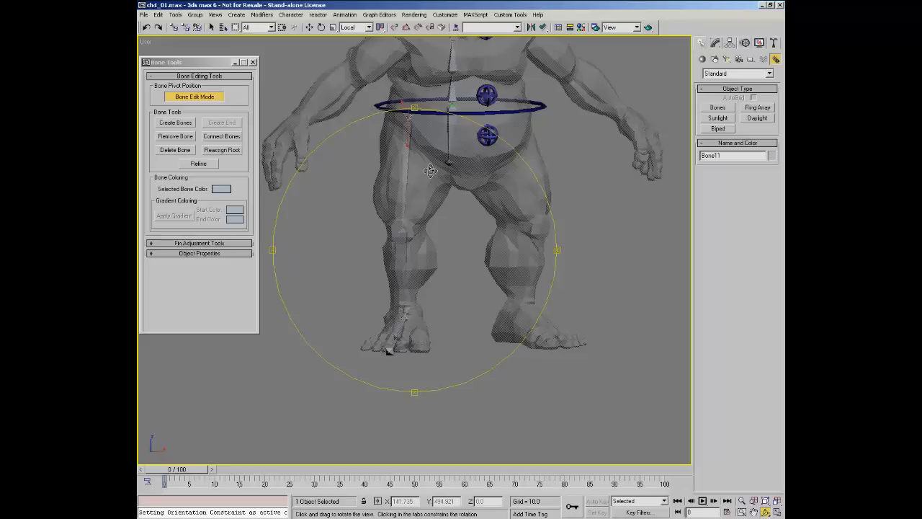
pyautogui.moveTo(425, 190); pyautogui.dragTo(415, 163)
# - Align the small end bone at the ankle to Bone14 in X and Y position, pivot point to pivot point
pyautogui.moveTo(410, 223)
pyautogui.keyDown('alt'); pyautogui.mouseDown(button='middle')
pyautogui.moveTo(439, 228)
pyautogui.moveTo(426, 209)
pyautogui.moveTo(422, 235)
pyautogui.mouseUp(button='middle'); pyautogui.keyUp('alt')
pyautogui.scroll(5, 394, 343)
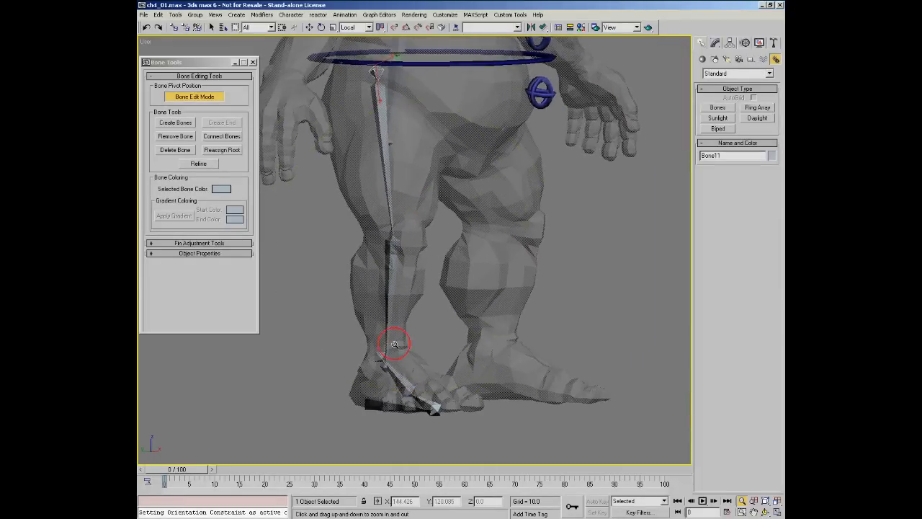
pyautogui.click(363, 337)
pyautogui.keyDown('alt'); pyautogui.moveTo(367, 337); pyautogui.dragTo(351, 196, button='middle'); pyautogui.keyUp('alt')
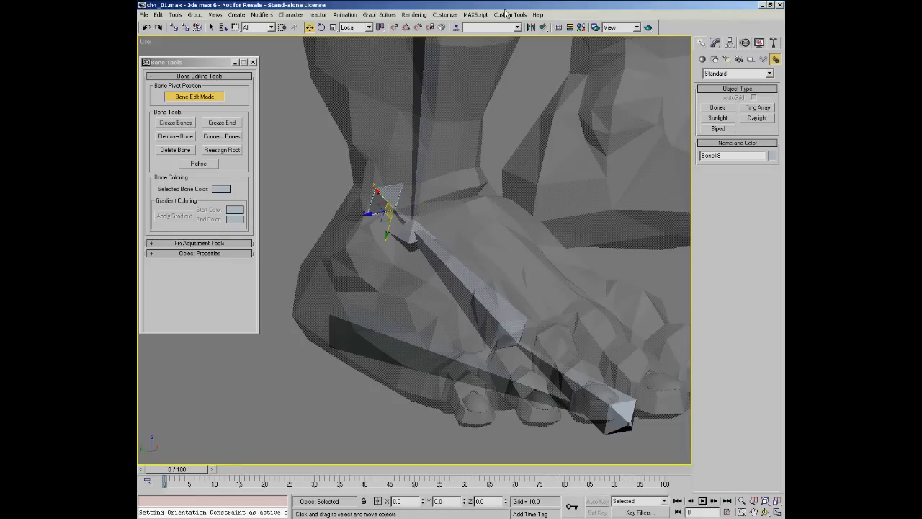
pyautogui.click(543, 28)
pyautogui.click(407, 243)
pyautogui.click(406, 207)
pyautogui.click(446, 207)
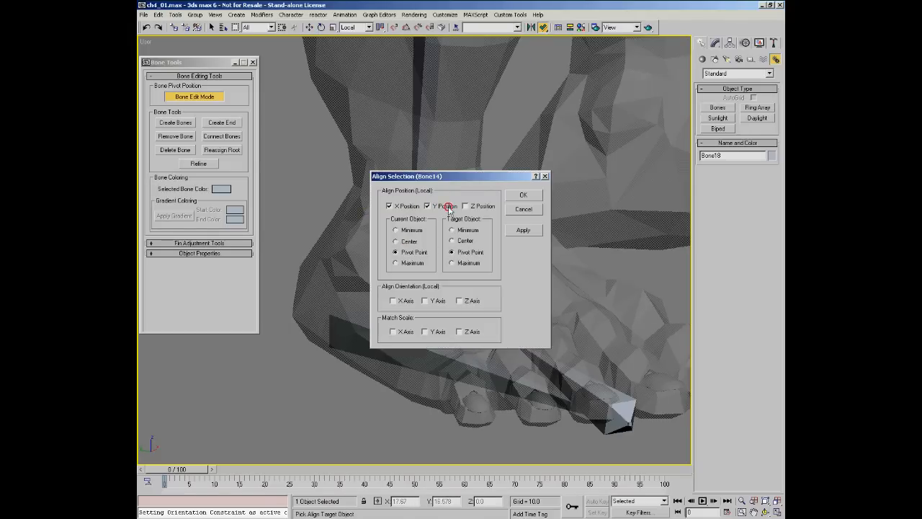
pyautogui.click(523, 196)
# - Reposition the end joint of the foot bone (Bone17) at the base of the toes
pyautogui.moveTo(469, 206)
pyautogui.mouseDown(button='middle')
pyautogui.moveTo(447, 198)
pyautogui.moveTo(438, 219)
pyautogui.moveTo(471, 213)
pyautogui.moveTo(459, 214)
pyautogui.mouseUp(button='middle')
pyautogui.rightClick(511, 279)
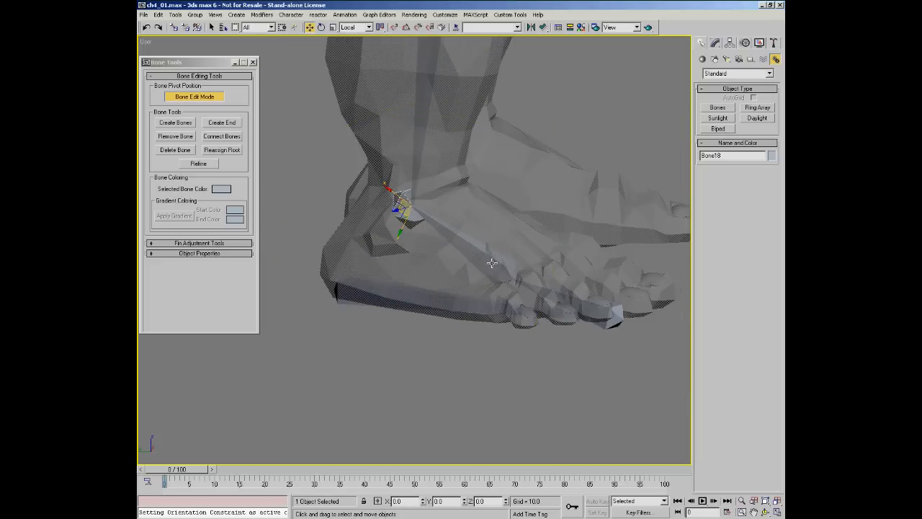
pyautogui.click(492, 263)
pyautogui.keyDown('alt'); pyautogui.moveTo(485, 272); pyautogui.dragTo(526, 285, button='middle'); pyautogui.keyUp('alt')
pyautogui.scroll(2, 546, 249)
pyautogui.moveTo(548, 246); pyautogui.dragTo(447, 284, button='middle')
pyautogui.click(527, 249)
pyautogui.moveTo(446, 284); pyautogui.dragTo(381, 319, button='middle')
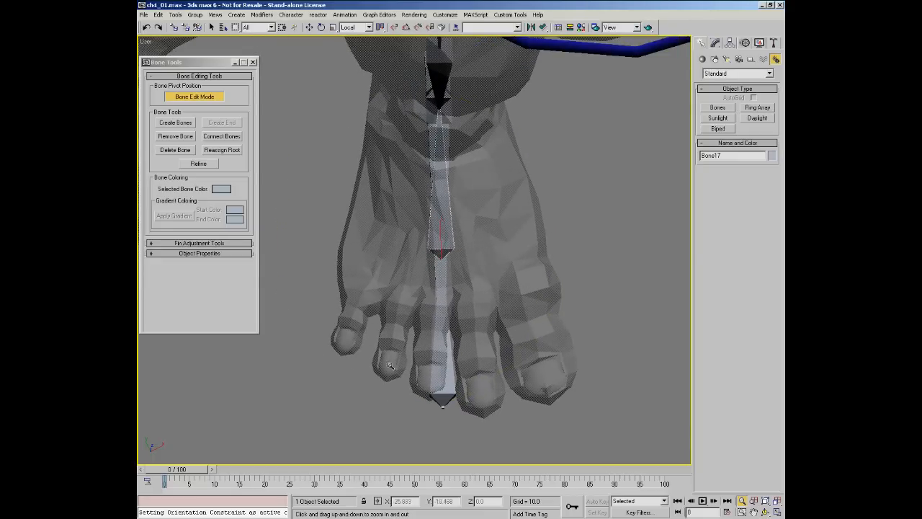
pyautogui.keyDown('alt'); pyautogui.moveTo(559, 376); pyautogui.dragTo(408, 262, button='middle'); pyautogui.keyUp('alt')
pyautogui.press('w')
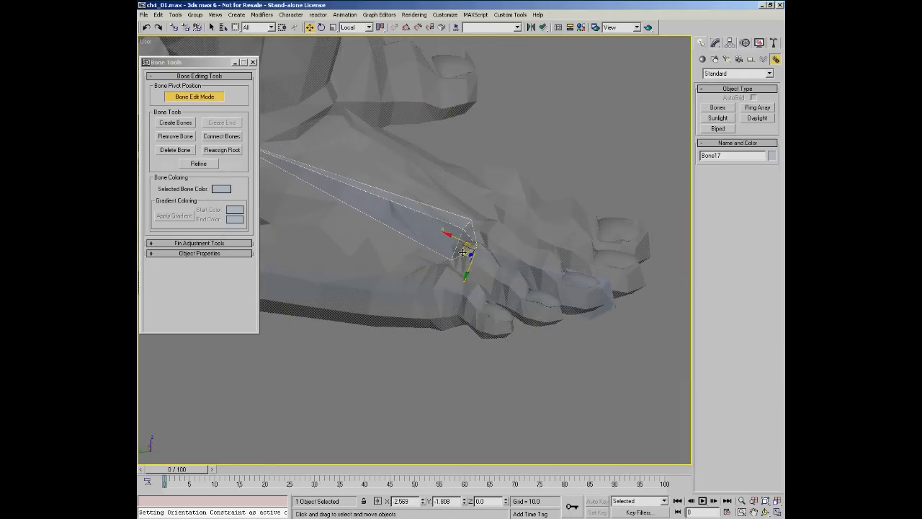
pyautogui.moveTo(462, 252)
pyautogui.keyDown('alt'); pyautogui.mouseDown(button='middle')
pyautogui.moveTo(469, 264)
pyautogui.moveTo(439, 313)
pyautogui.moveTo(425, 313)
pyautogui.moveTo(463, 304)
pyautogui.moveTo(500, 253)
pyautogui.moveTo(469, 258)
pyautogui.mouseUp(button='middle'); pyautogui.keyUp('alt')
pyautogui.moveTo(466, 248); pyautogui.dragTo(475, 247)
pyautogui.keyDown('alt'); pyautogui.moveTo(490, 271); pyautogui.dragTo(522, 223, button='middle'); pyautogui.keyUp('alt')
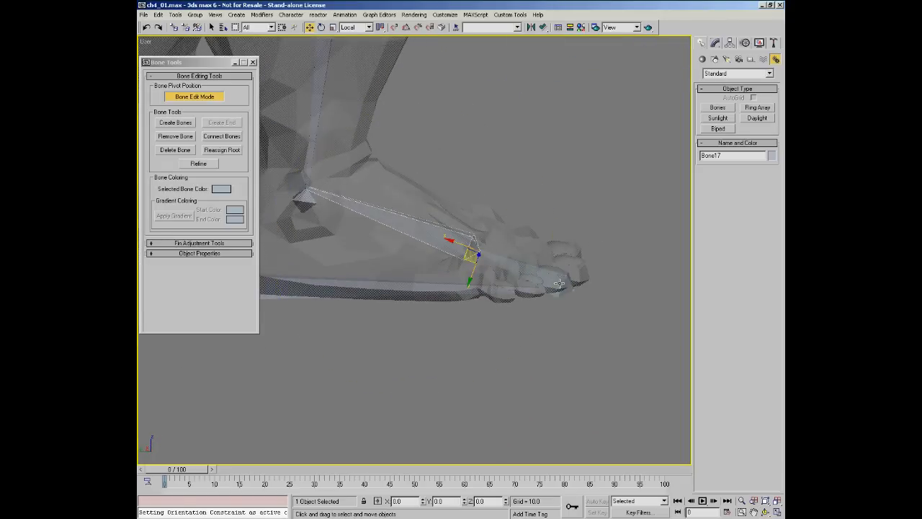
# - Move the tip joint of the toe bone (Bone16) forward towards the end of the toes
pyautogui.click(562, 278)
pyautogui.keyDown('alt'); pyautogui.moveTo(490, 255); pyautogui.dragTo(457, 235, button='middle'); pyautogui.keyUp('alt')
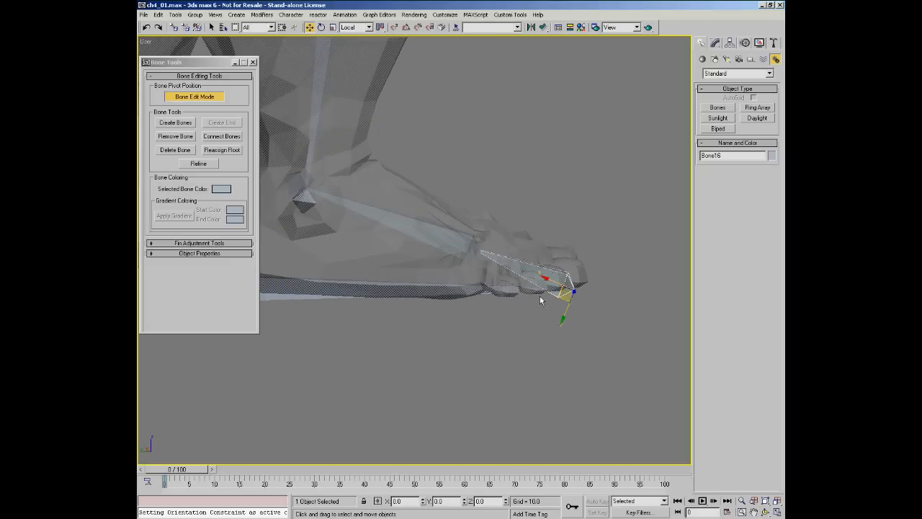
pyautogui.press('l')
pyautogui.hotkey('alt', 'z')
pyautogui.moveTo(467, 367); pyautogui.dragTo(445, 315)
pyautogui.moveTo(442, 290); pyautogui.dragTo(438, 209, button='middle')
pyautogui.keyDown('alt'); pyautogui.moveTo(425, 240); pyautogui.dragTo(439, 240, button='middle'); pyautogui.keyUp('alt')
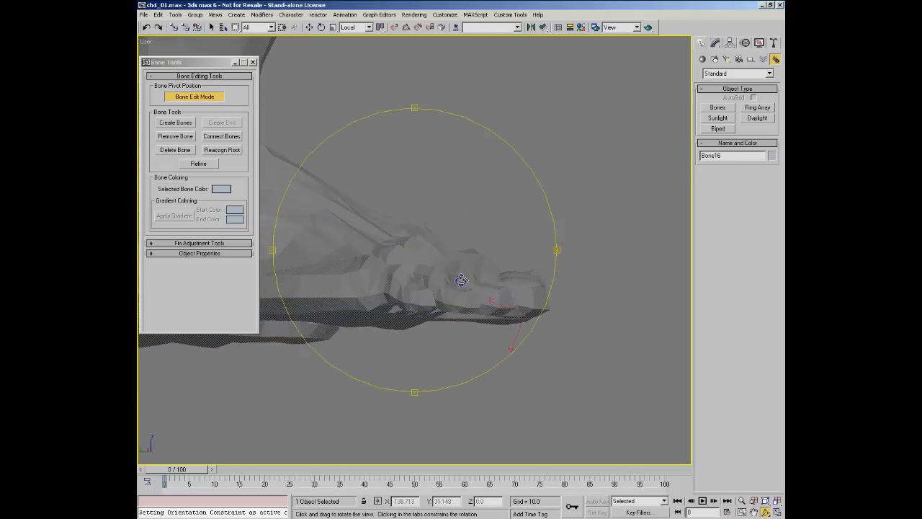
pyautogui.press('w')
pyautogui.moveTo(513, 320); pyautogui.dragTo(536, 322)
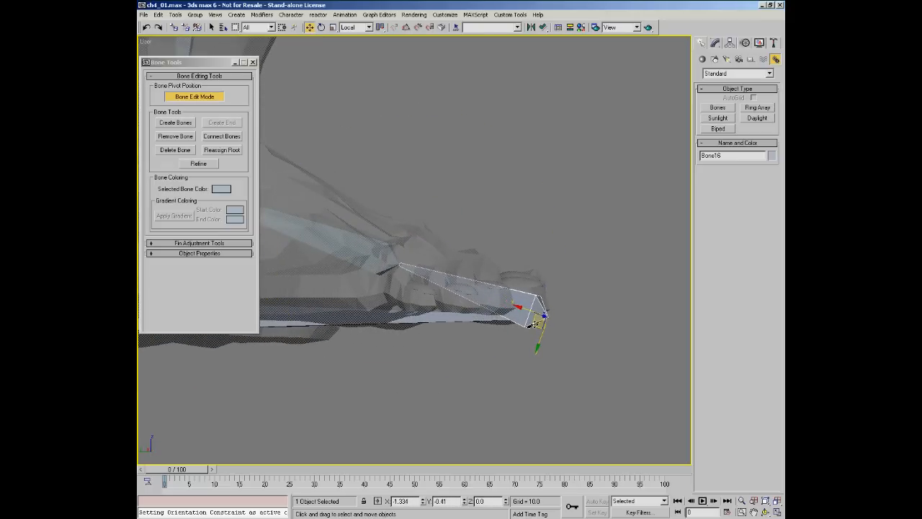
# - Raise the toe bone's tip joint slightly in the left view to sit just above the ground line
pyautogui.hotkey('ctrl', 'r')
pyautogui.moveTo(491, 255)
pyautogui.mouseDown()
pyautogui.moveTo(461, 326)
pyautogui.moveTo(451, 330)
pyautogui.moveTo(455, 338)
pyautogui.moveTo(483, 267)
pyautogui.moveTo(502, 250)
pyautogui.mouseUp()
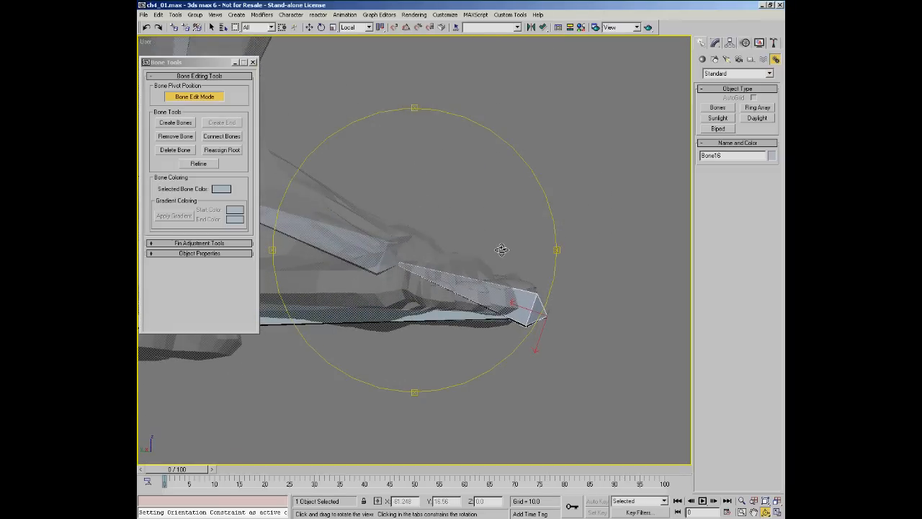
pyautogui.press('l')
pyautogui.hotkey('ctrl', 'alt', 'z')
pyautogui.press('g')
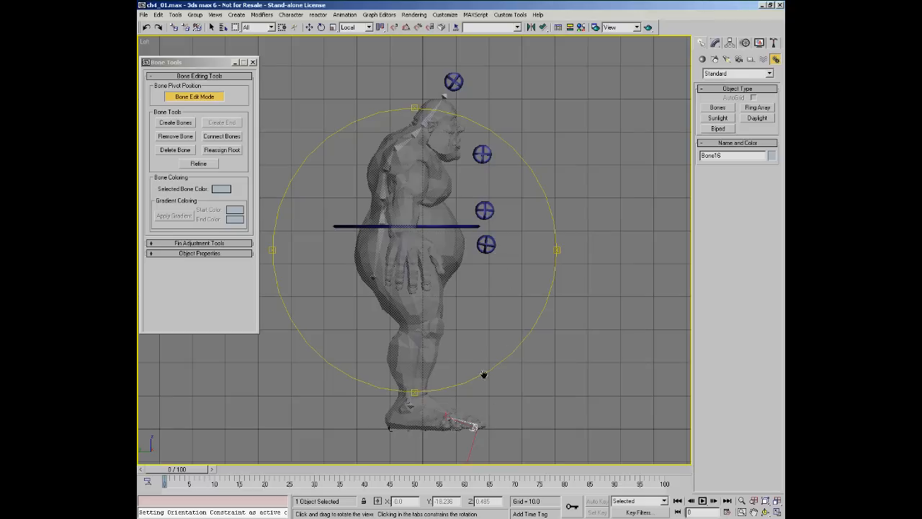
pyautogui.moveTo(482, 458); pyautogui.dragTo(490, 370, button='middle')
pyautogui.scroll(10, 499, 263)
pyautogui.press('w')
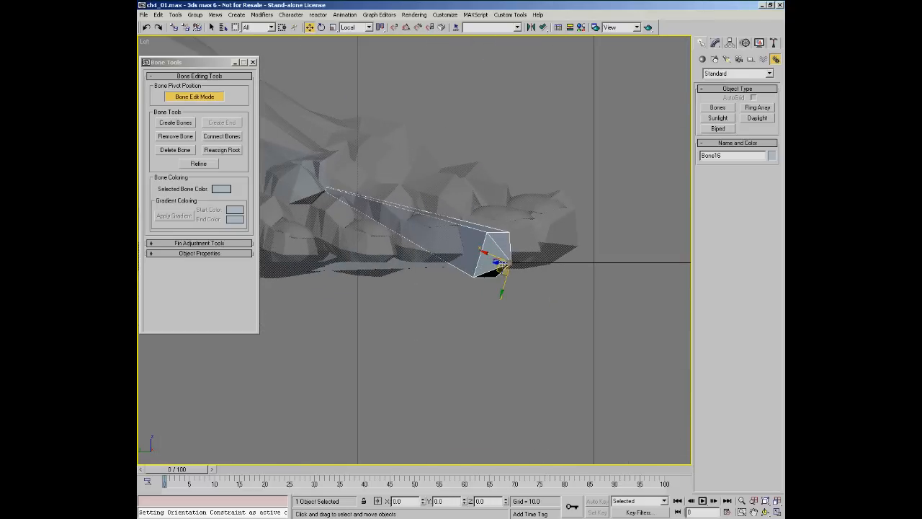
pyautogui.moveTo(495, 271); pyautogui.dragTo(505, 257)
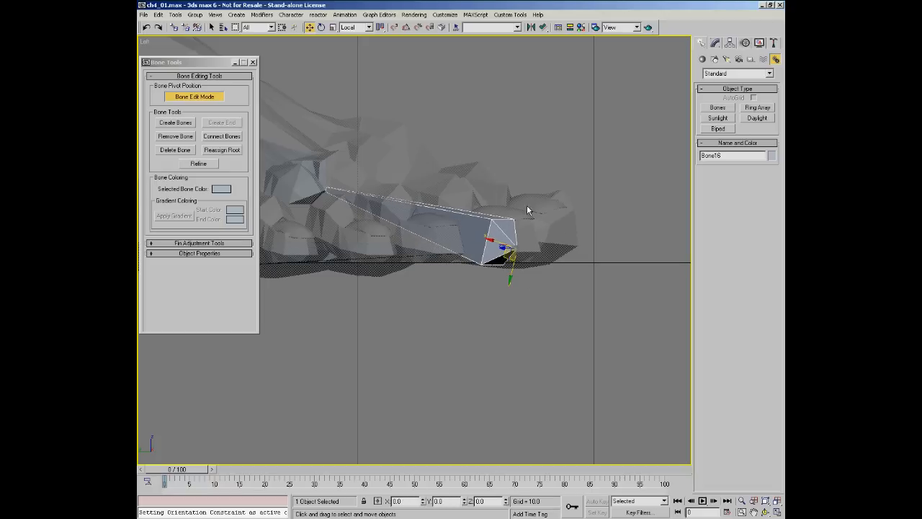
# - Move the heel joint of the sole bone (Bone15) slightly forward inside the heel
pyautogui.moveTo(423, 257); pyautogui.dragTo(566, 221, button='middle')
pyautogui.scroll(-3, 566, 222)
pyautogui.moveTo(384, 231); pyautogui.dragTo(438, 243, button='middle')
pyautogui.click(353, 245)
pyautogui.press('e')
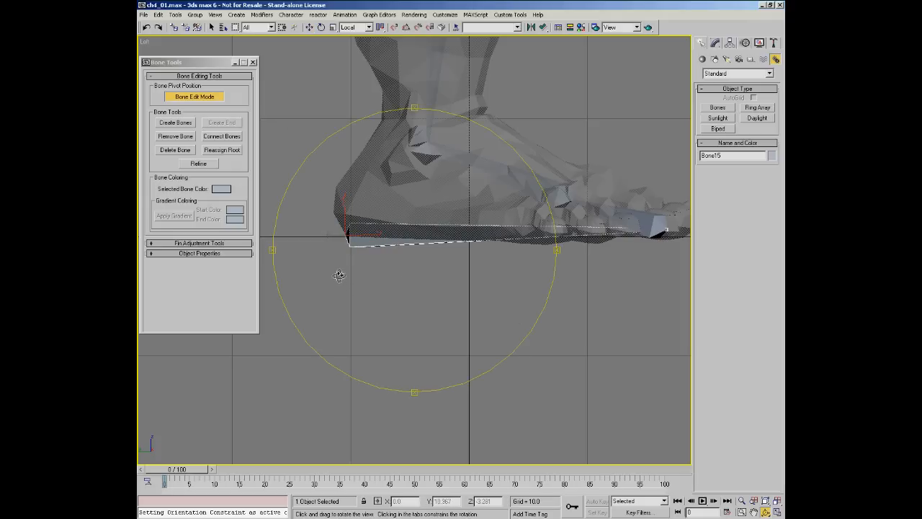
pyautogui.moveTo(269, 249); pyautogui.dragTo(306, 249)
pyautogui.hotkey('alt', 'z')
pyautogui.moveTo(323, 173); pyautogui.dragTo(329, 151)
pyautogui.press('w')
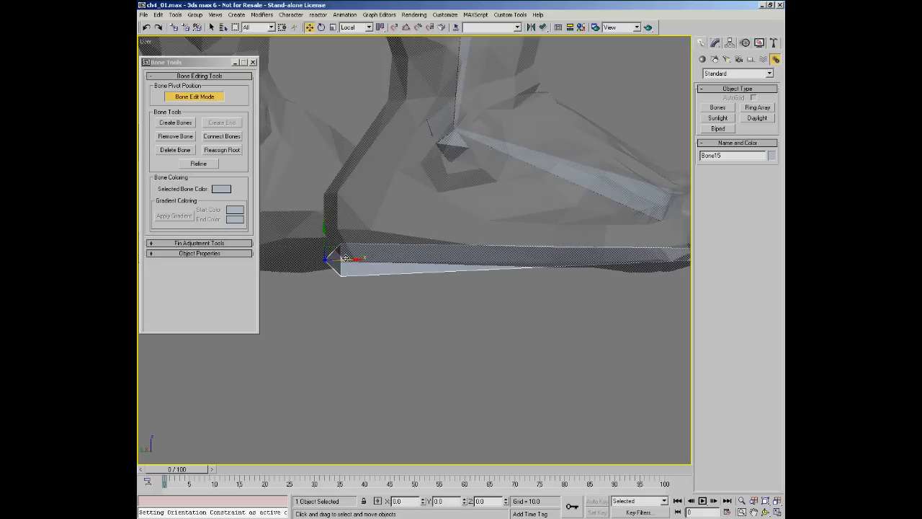
pyautogui.moveTo(345, 258); pyautogui.dragTo(355, 256)
pyautogui.moveTo(391, 243)
pyautogui.keyDown('ctrl'); pyautogui.keyDown('alt'); pyautogui.mouseDown(button='middle')
pyautogui.moveTo(428, 277)
pyautogui.moveTo(385, 230)
pyautogui.moveTo(392, 251)
pyautogui.moveTo(396, 242)
pyautogui.mouseUp(button='middle'); pyautogui.keyUp('alt'); pyautogui.keyUp('ctrl')
pyautogui.press('g')
pyautogui.keyDown('alt'); pyautogui.moveTo(428, 284); pyautogui.dragTo(397, 248, button='middle'); pyautogui.keyUp('alt')
pyautogui.press('w')
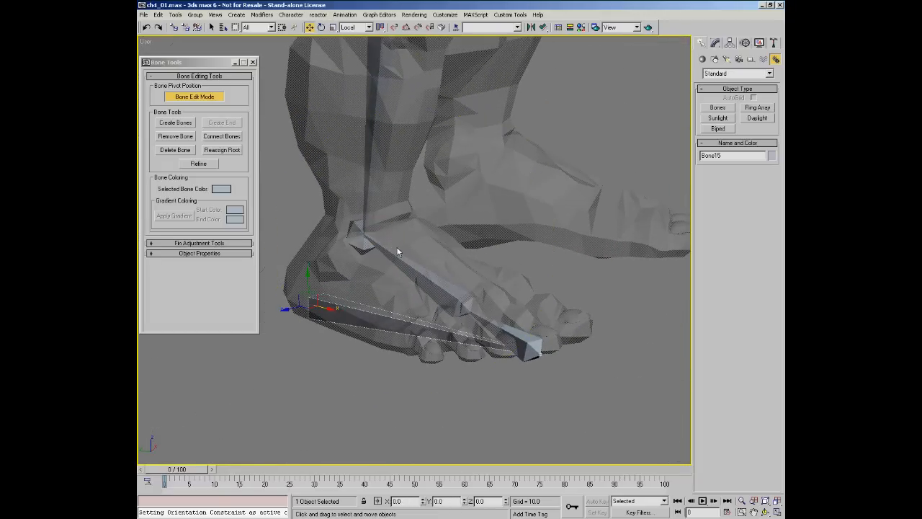
# - Turn off Bone Edit Mode and test the sole bone's rotation from the heel, cancelling the rotation
pyautogui.click(206, 96)
pyautogui.moveTo(411, 293)
pyautogui.keyDown('alt'); pyautogui.mouseDown(button='middle')
pyautogui.moveTo(453, 274)
pyautogui.moveTo(404, 292)
pyautogui.mouseUp(button='middle'); pyautogui.keyUp('alt')
pyautogui.rightClick(401, 296)
pyautogui.click(420, 317)
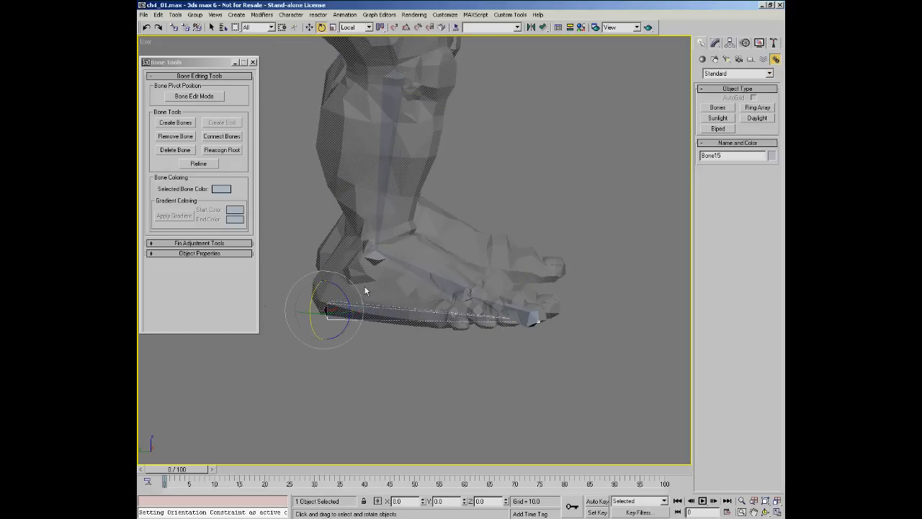
pyautogui.moveTo(345, 297); pyautogui.dragTo(339, 267)
pyautogui.rightClick(339, 267)
# - Test the rotation of the toe bone and of the foot bone, cancelling each rotation
pyautogui.click(517, 300)
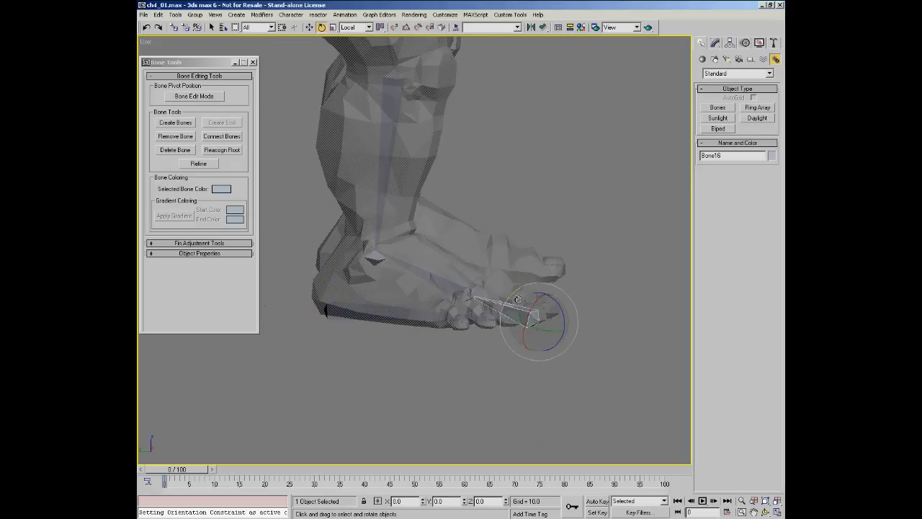
pyautogui.moveTo(555, 299); pyautogui.dragTo(575, 341)
pyautogui.rightClick(575, 341)
pyautogui.click(450, 283)
pyautogui.moveTo(449, 283); pyautogui.dragTo(517, 322)
pyautogui.rightClick(517, 322)
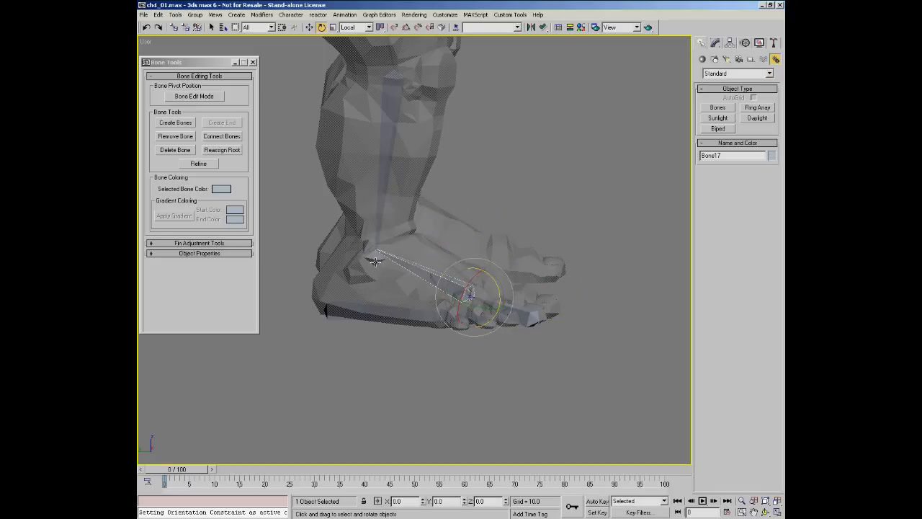
# - Clone the toe bone as a single copy by rotating it about half a turn around its tip
pyautogui.moveTo(385, 123); pyautogui.dragTo(377, 188, button='middle')
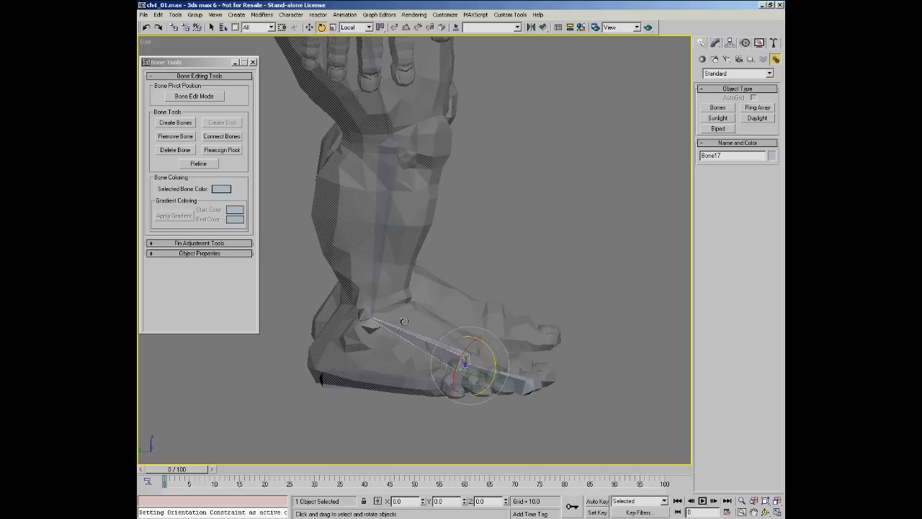
pyautogui.moveTo(409, 274); pyautogui.dragTo(416, 212, button='middle')
pyautogui.hotkey('alt', 'z')
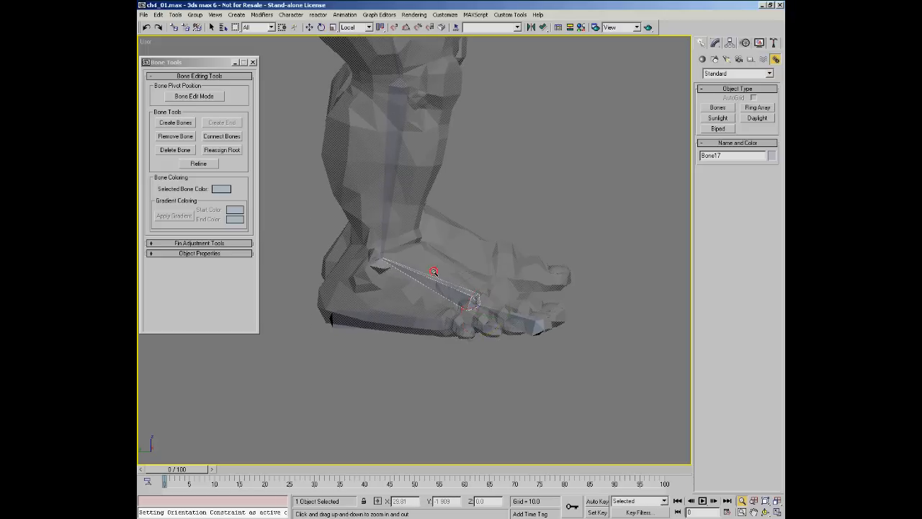
pyautogui.moveTo(434, 277); pyautogui.dragTo(434, 270)
pyautogui.rightClick(521, 318)
pyautogui.click(528, 325)
pyautogui.hotkey('ctrl', 'r')
pyautogui.moveTo(487, 286); pyautogui.dragTo(421, 304)
pyautogui.hotkey('alt', 'z')
pyautogui.hotkey('ctrl', 'p')
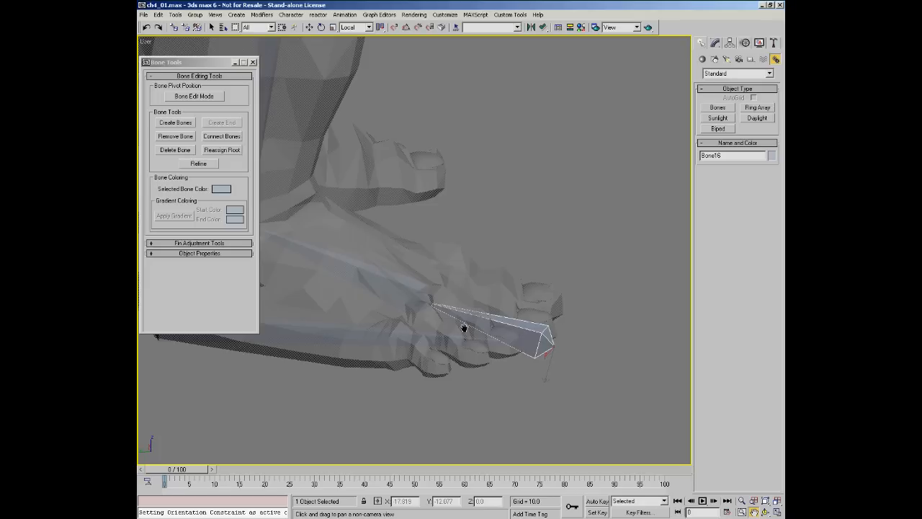
pyautogui.keyDown('alt'); pyautogui.moveTo(474, 329); pyautogui.dragTo(468, 269, button='middle'); pyautogui.keyUp('alt')
pyautogui.press('e')
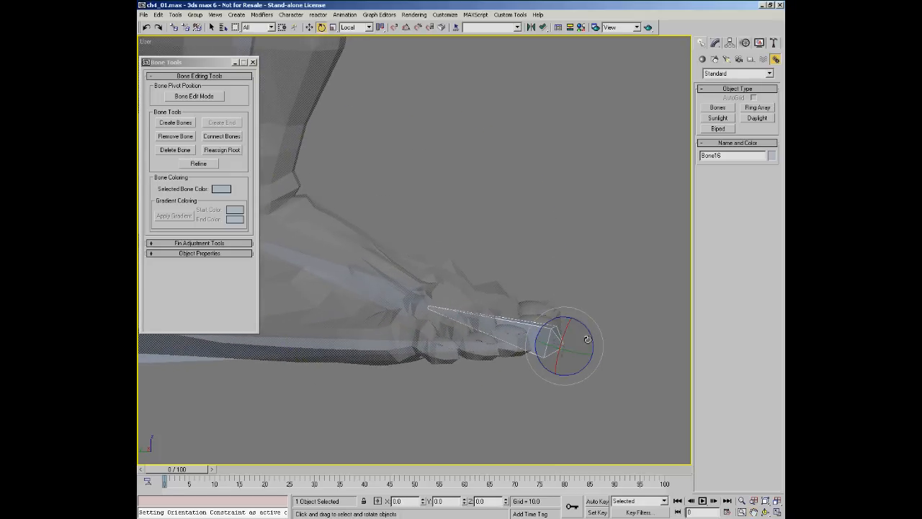
pyautogui.moveTo(591, 334)
pyautogui.mouseDown()
pyautogui.moveTo(479, 238)
pyautogui.moveTo(368, 235)
pyautogui.moveTo(387, 264)
pyautogui.mouseUp()
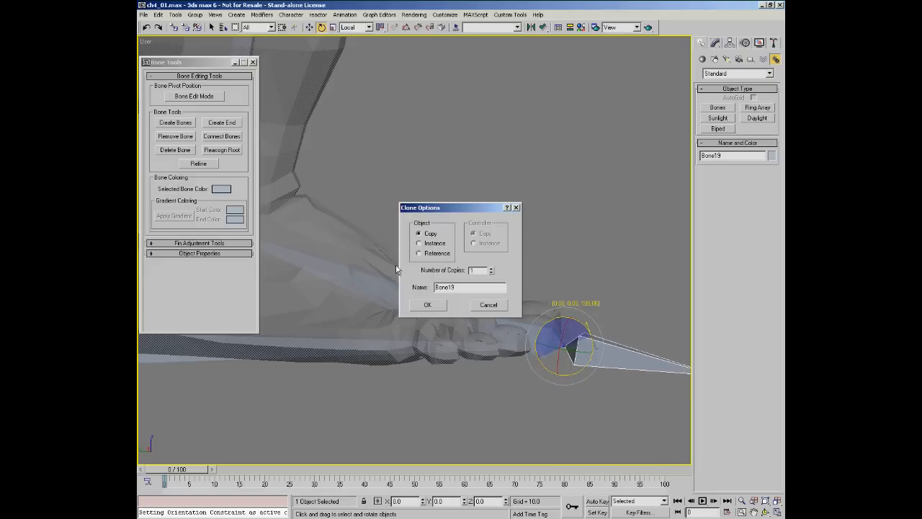
pyautogui.click(429, 305)
# - Unlink the copied toe bone from its parent
pyautogui.rightClick(530, 263)
pyautogui.click(541, 275)
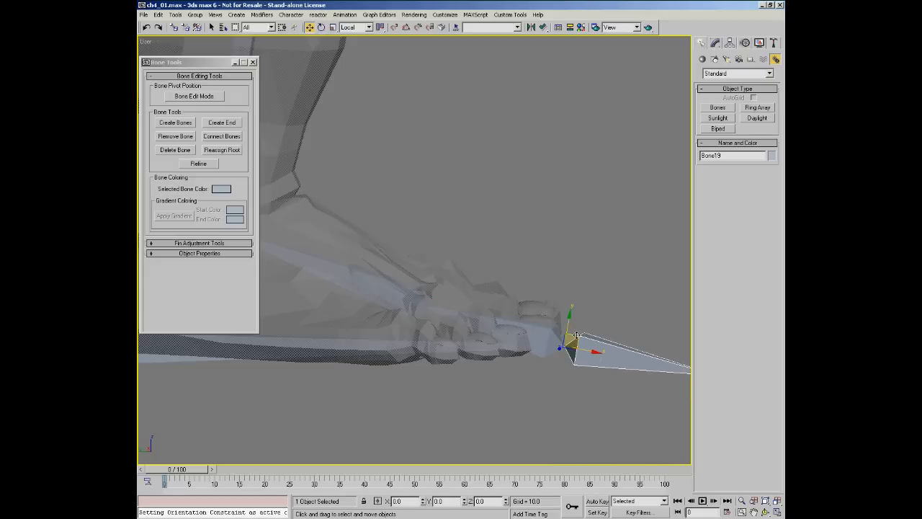
pyautogui.moveTo(577, 315); pyautogui.dragTo(558, 355)
pyautogui.rightClick(509, 267)
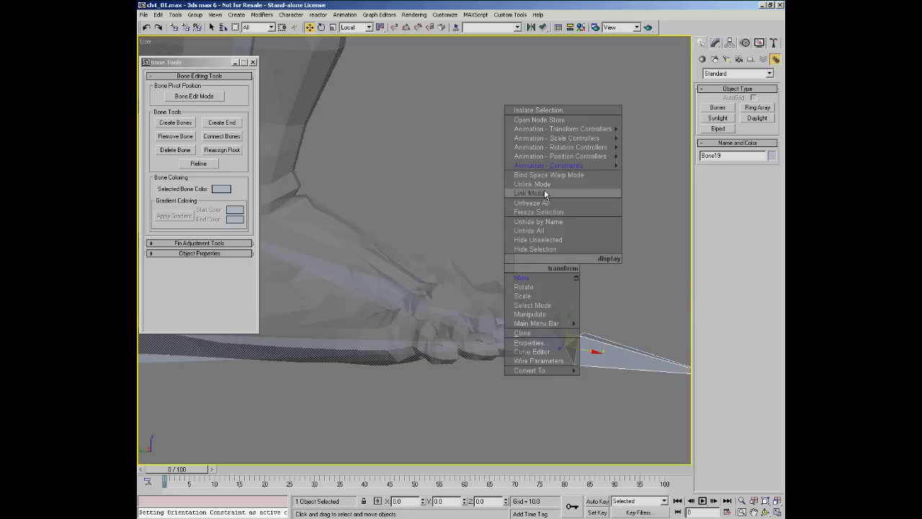
pyautogui.click(185, 28)
# - Move the copied bone above the original toe bone, with its wide end over the base of the toes
pyautogui.rightClick(577, 321)
pyautogui.click(588, 299)
pyautogui.moveTo(571, 339); pyautogui.dragTo(438, 271)
pyautogui.keyDown('alt'); pyautogui.moveTo(438, 272); pyautogui.dragTo(467, 294, button='middle'); pyautogui.keyUp('alt')
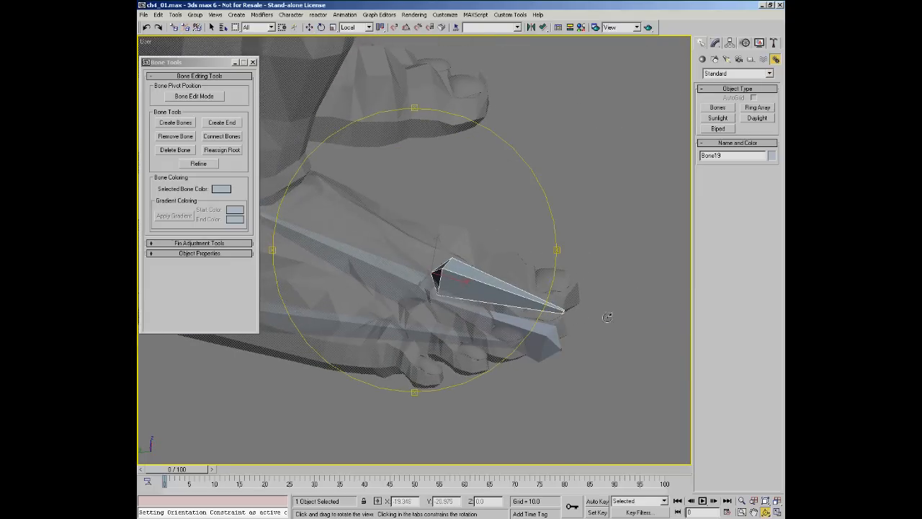
# - Create an end bone at the tip of the copied toe bone, and keep the copied bone selected
pyautogui.click(220, 124)
pyautogui.moveTo(457, 273)
pyautogui.keyDown('alt'); pyautogui.mouseDown(button='middle')
pyautogui.moveTo(449, 264)
pyautogui.moveTo(436, 274)
pyautogui.moveTo(449, 269)
pyautogui.mouseUp(button='middle'); pyautogui.keyUp('alt')
pyautogui.click(449, 278)
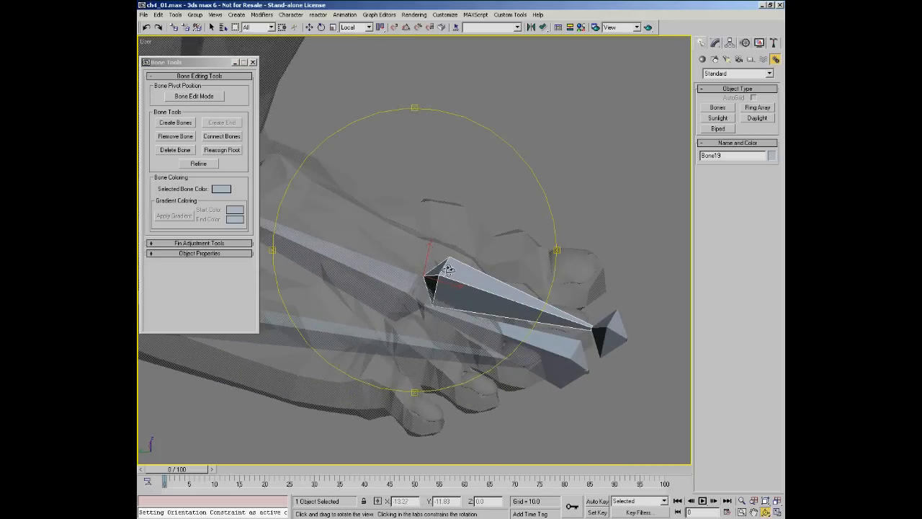
# - Align the copied bone's pivot point to the pivot point of the foot bone Bone17 in X, Y and Z position
pyautogui.keyDown('alt'); pyautogui.moveTo(398, 298); pyautogui.dragTo(401, 293, button='middle'); pyautogui.keyUp('alt')
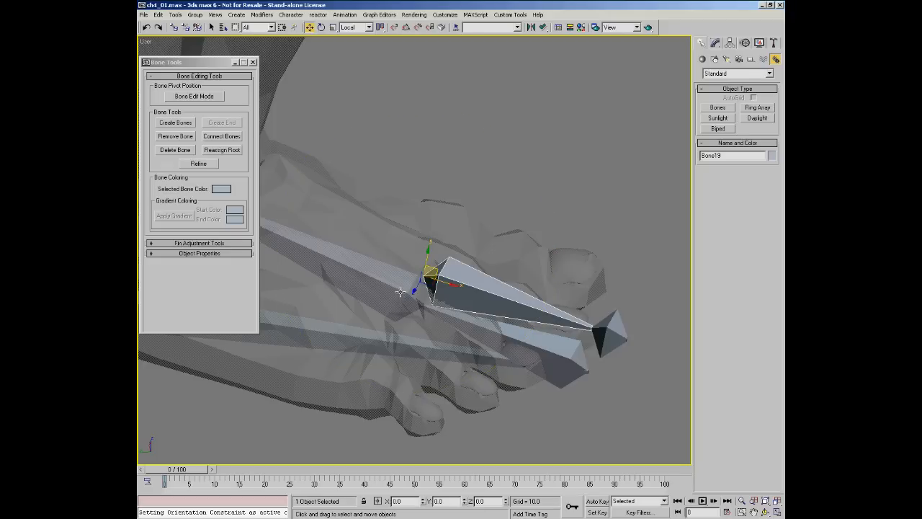
pyautogui.click(543, 29)
pyautogui.click(396, 281)
pyautogui.click(429, 207)
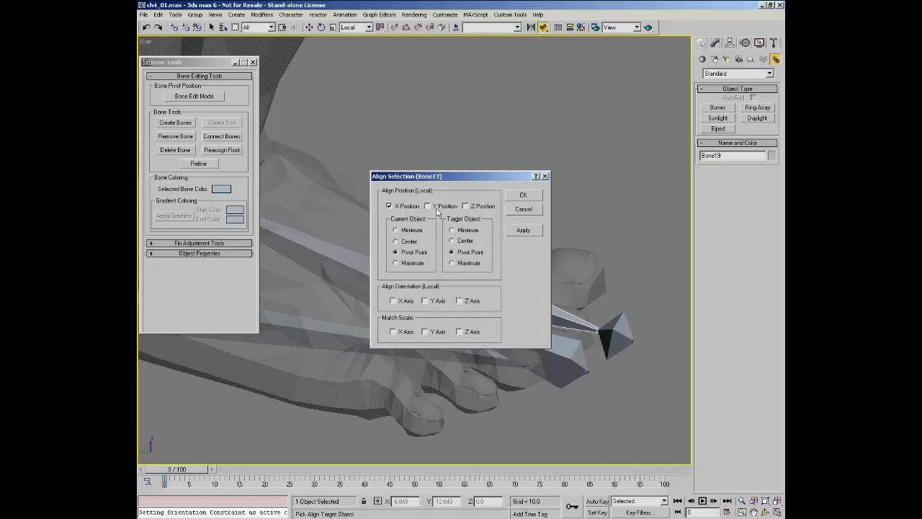
pyautogui.click(457, 206)
pyautogui.click(523, 196)
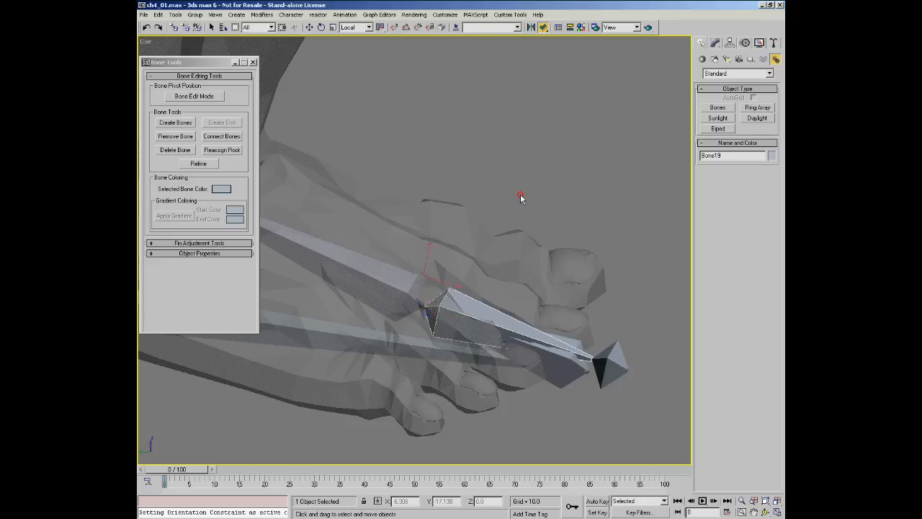
# - In Bone Edit Mode, move the end bone back toward the toes to shorten the copied bone, and leave the mode
pyautogui.keyDown('alt'); pyautogui.moveTo(529, 255); pyautogui.dragTo(494, 238, button='middle'); pyautogui.keyUp('alt')
pyautogui.click(600, 348)
pyautogui.click(212, 97)
pyautogui.keyDown('alt'); pyautogui.moveTo(467, 243); pyautogui.dragTo(540, 314, button='middle'); pyautogui.keyUp('alt')
pyautogui.moveTo(591, 333); pyautogui.dragTo(564, 315)
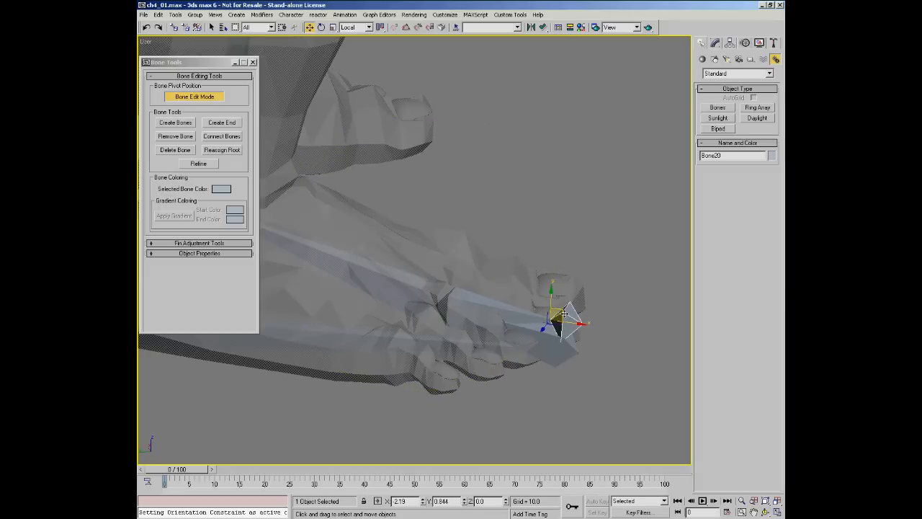
pyautogui.keyDown('alt'); pyautogui.moveTo(553, 318); pyautogui.dragTo(444, 222, button='middle'); pyautogui.keyUp('alt')
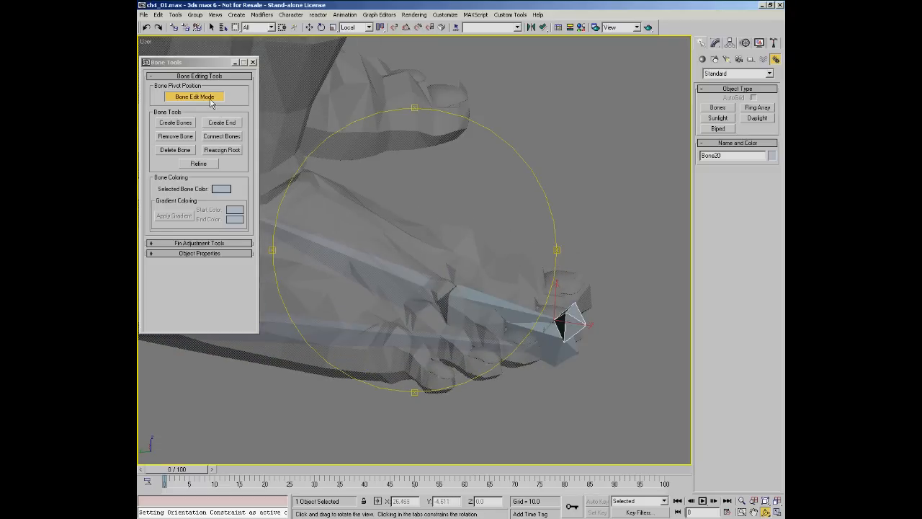
pyautogui.click(209, 97)
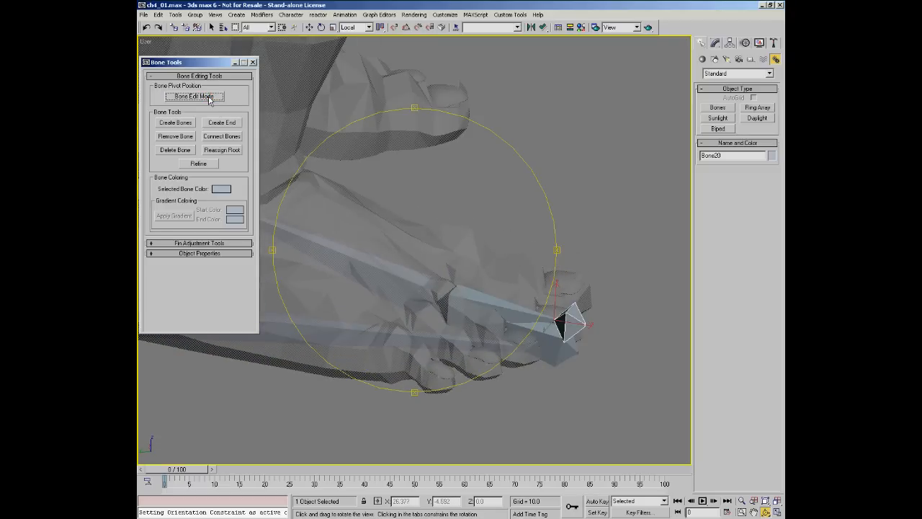
# - Display the viewport in wireframe and link the copied toe bone to the original toe bone as its parent
pyautogui.moveTo(490, 251); pyautogui.dragTo(525, 268)
pyautogui.press('w')
pyautogui.click(531, 281)
pyautogui.hotkey('alt', 'z')
pyautogui.press('F3')
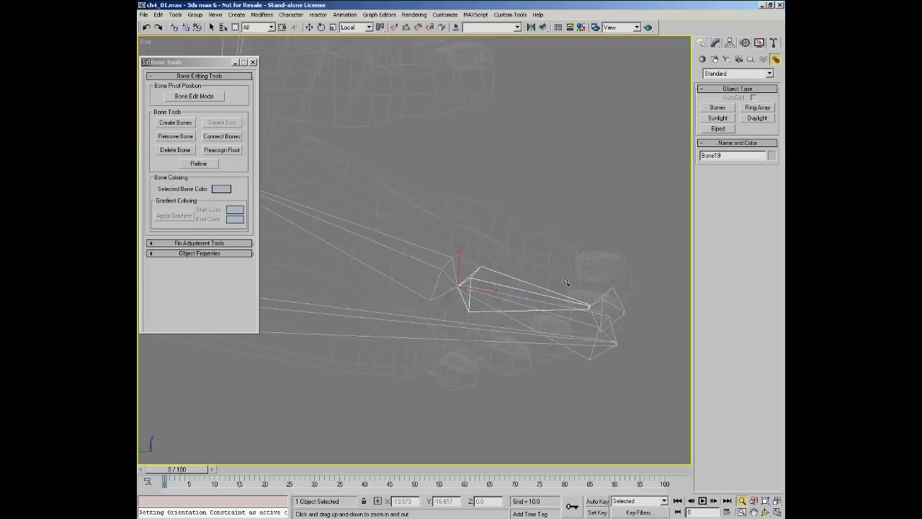
pyautogui.moveTo(567, 282); pyautogui.dragTo(498, 243)
pyautogui.press('w')
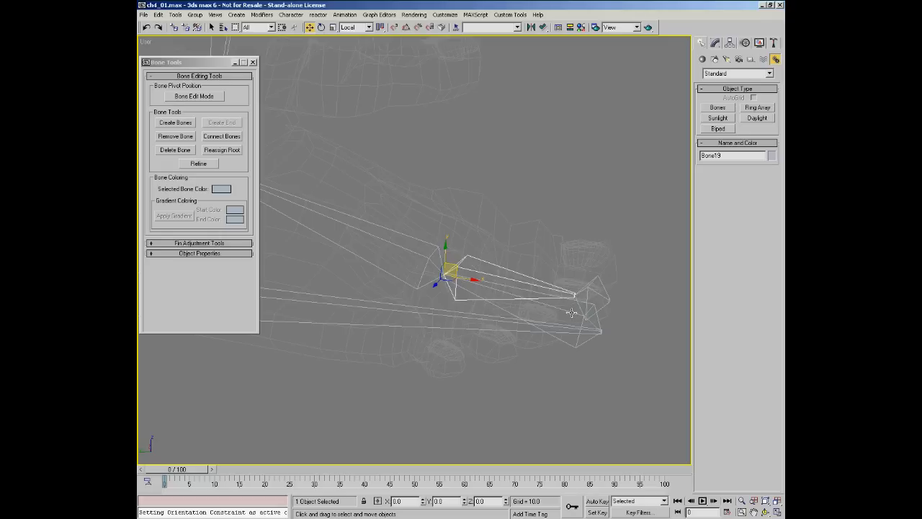
pyautogui.click(173, 27)
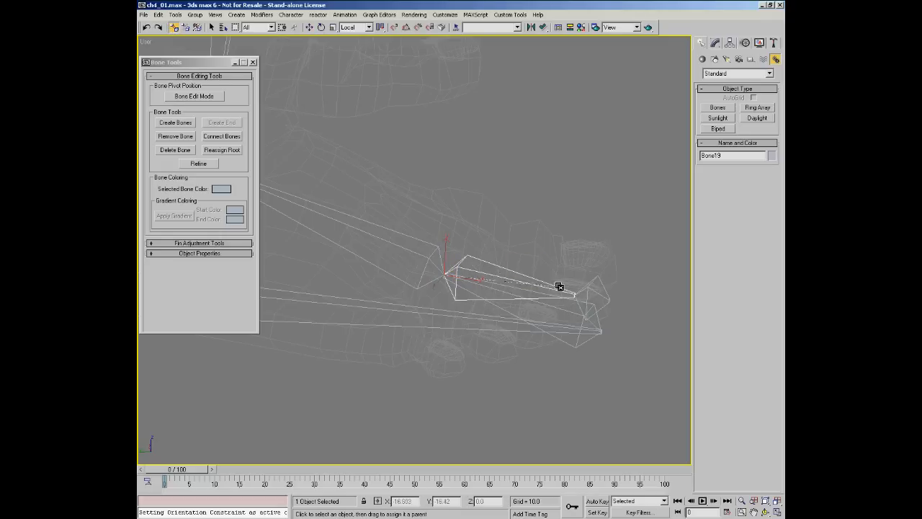
pyautogui.moveTo(568, 310); pyautogui.dragTo(568, 309)
# - Test the rotation of the long bone along the sole, cancel it, and select the original toe bone for rotating
pyautogui.moveTo(407, 282); pyautogui.dragTo(506, 287, button='middle')
pyautogui.scroll(-2, 506, 288)
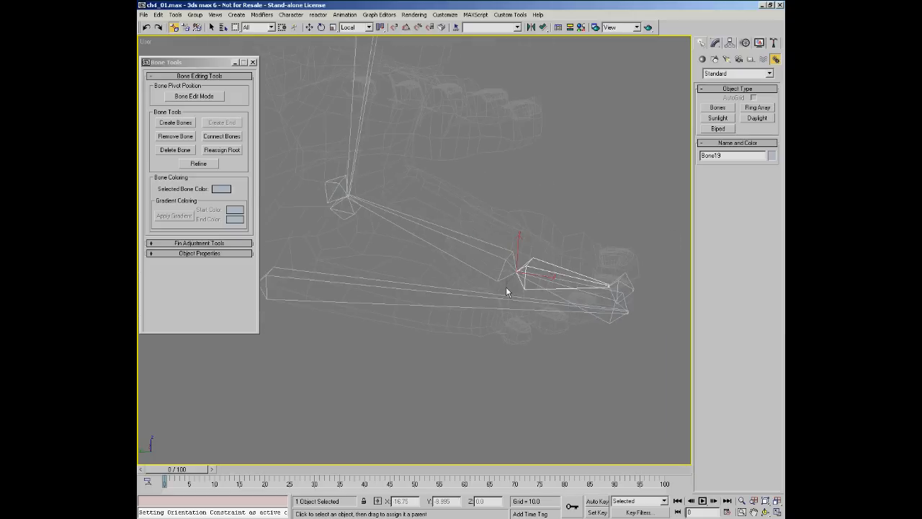
pyautogui.rightClick(489, 322)
pyautogui.click(504, 343)
pyautogui.click(400, 292)
pyautogui.moveTo(277, 266); pyautogui.dragTo(274, 252)
pyautogui.rightClick(273, 251)
pyautogui.click(607, 296)
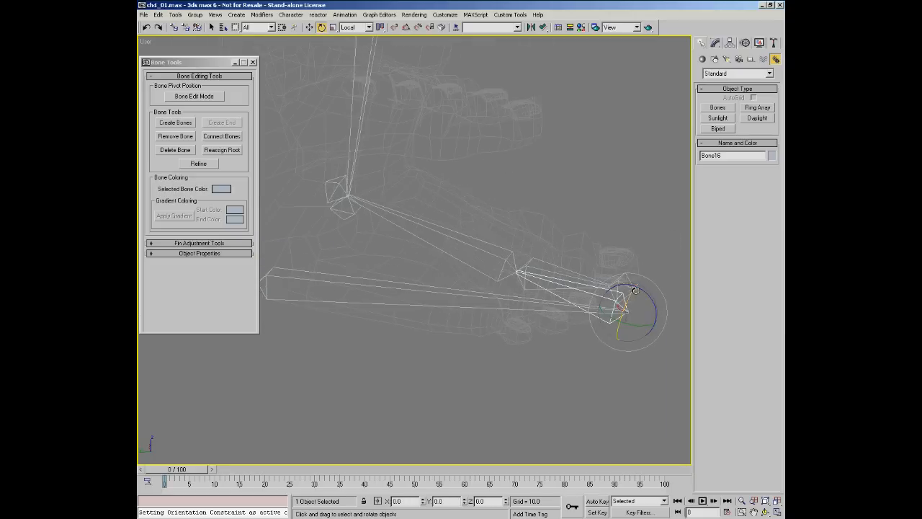